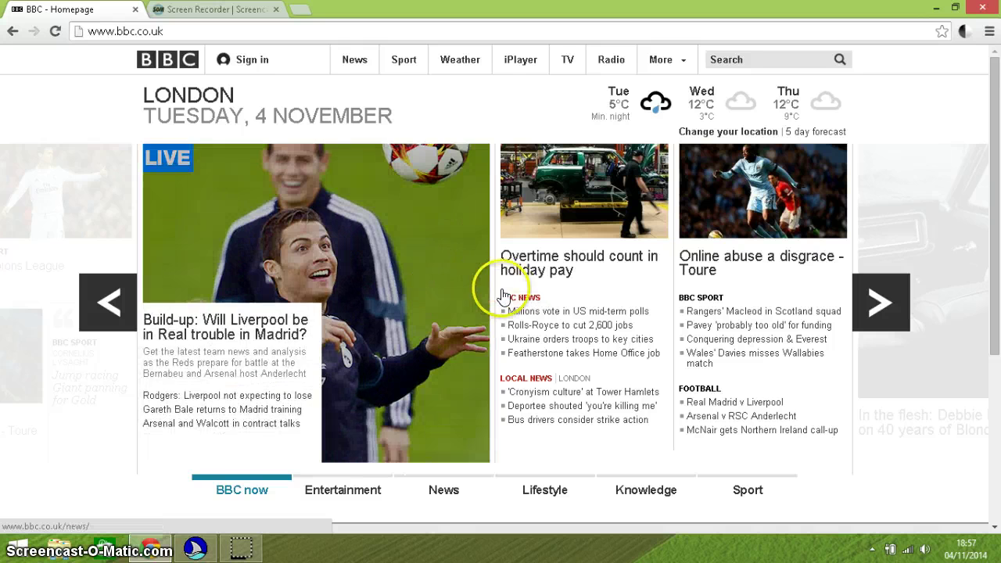
Go from the BBC homepage to the BBC News page and scroll down through its stories
{"action": "left_click", "coordinate": [523, 297]}
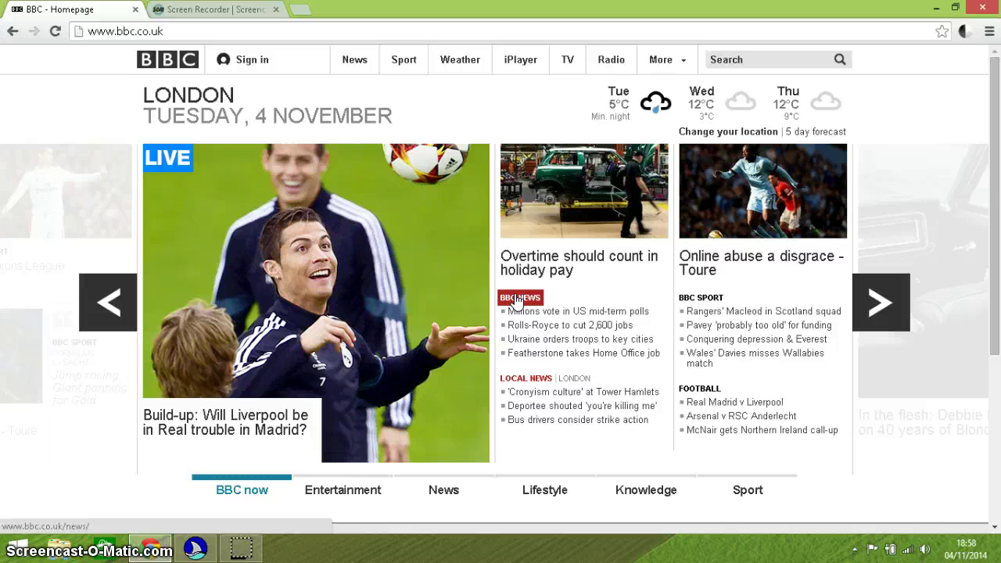
{"action": "left_click", "coordinate": [516, 301]}
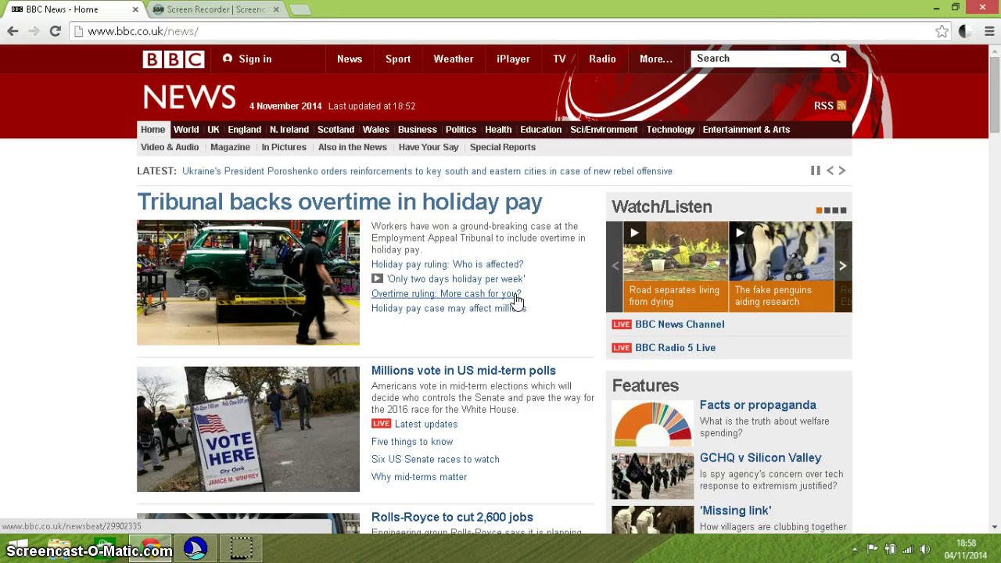
{"action": "scroll", "coordinate": [516, 300], "scroll_direction": "down", "scroll_amount": 20}
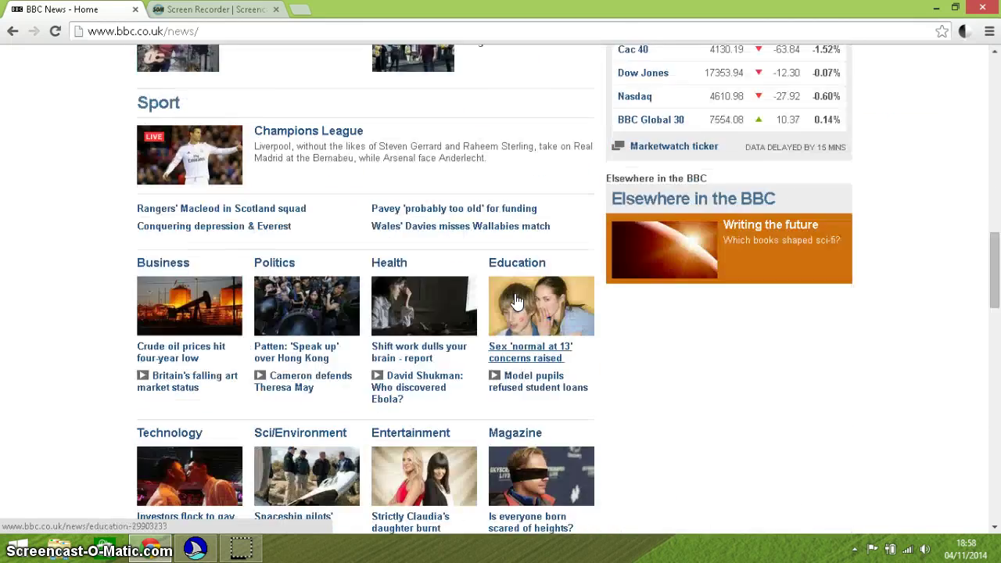
{"action": "scroll", "coordinate": [515, 299], "scroll_direction": "down", "scroll_amount": 9}
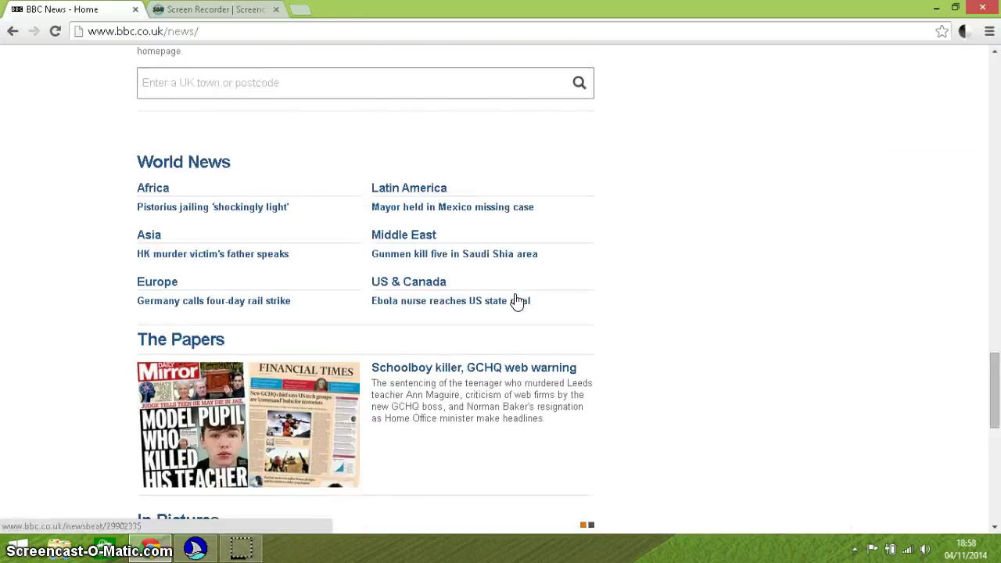
{"action": "scroll", "coordinate": [516, 299], "scroll_direction": "up", "scroll_amount": 20}
{"action": "scroll", "coordinate": [516, 299], "scroll_direction": "down", "scroll_amount": 12}
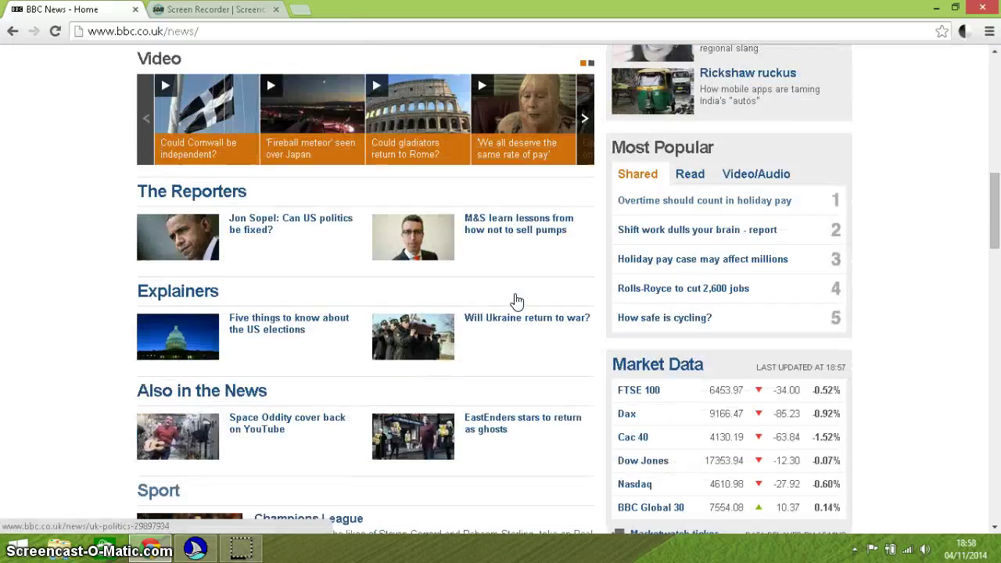
{"action": "scroll", "coordinate": [516, 300], "scroll_direction": "down", "scroll_amount": 10}
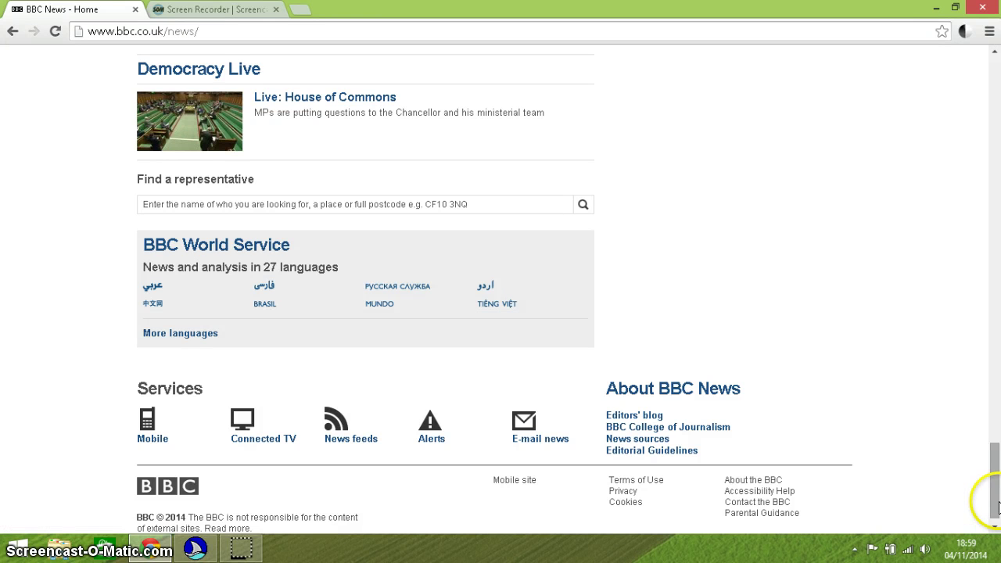
{"action": "left_click_drag", "start_coordinate": [995, 504], "coordinate": [991, 213]}
Scroll back to the top of BBC News, to the holiday-pay tribunal headline
{"action": "scroll", "coordinate": [990, 191], "scroll_direction": "up", "scroll_amount": 8}
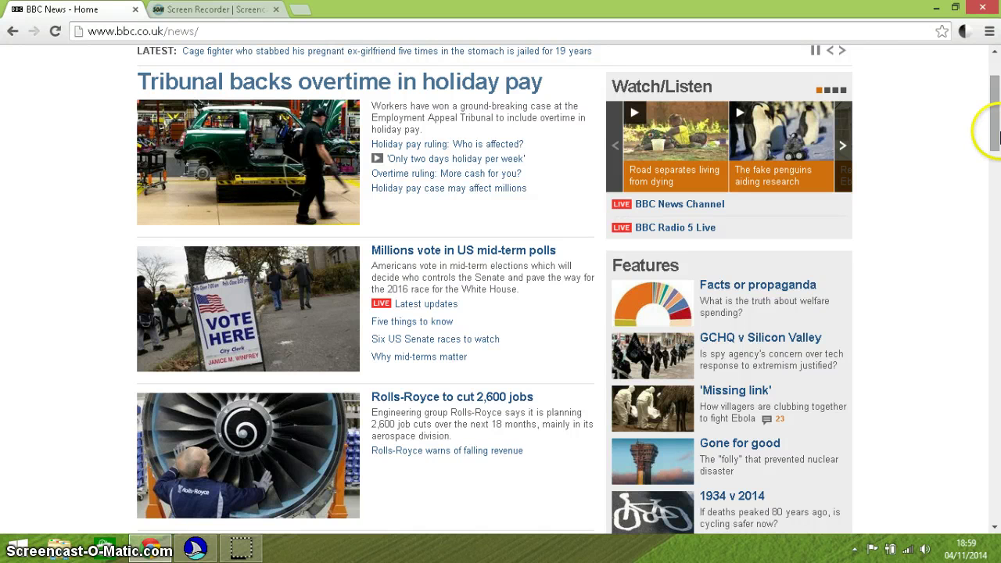
{"action": "left_click", "coordinate": [997, 119]}
{"action": "left_click_drag", "start_coordinate": [996, 119], "coordinate": [996, 100]}
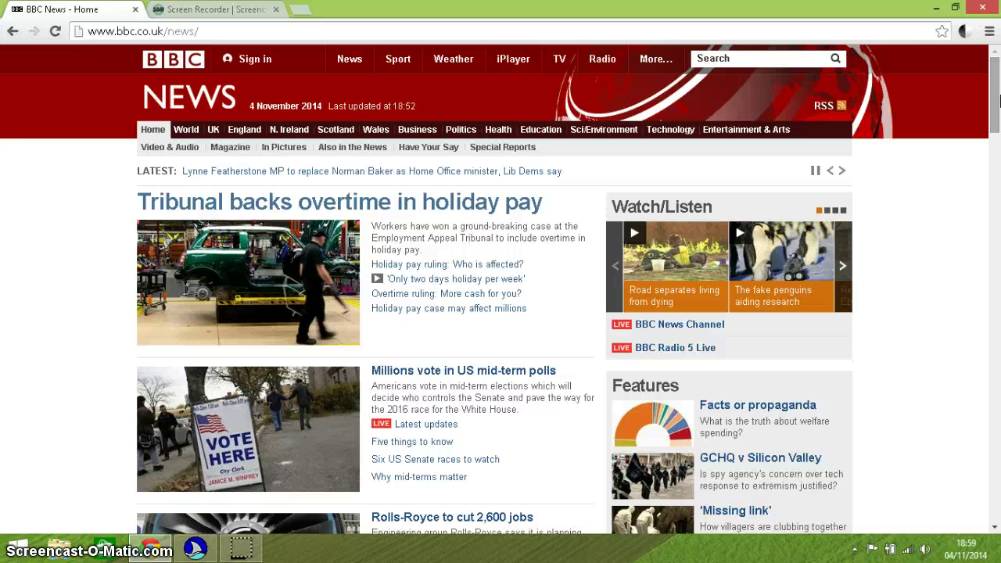
{"action": "mouse_move", "coordinate": [992, 84]}
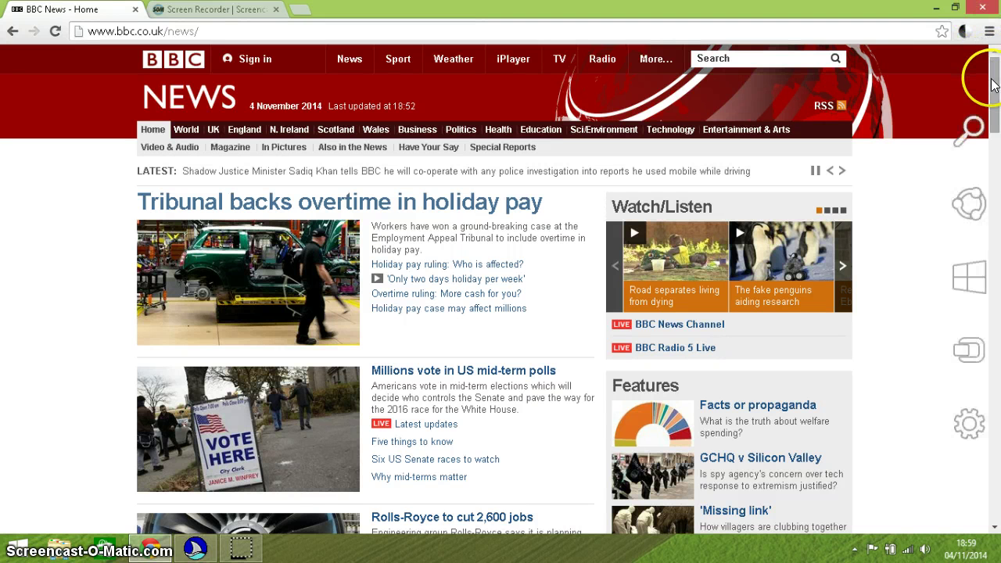
{"action": "left_click_drag", "start_coordinate": [993, 82], "coordinate": [992, 146]}
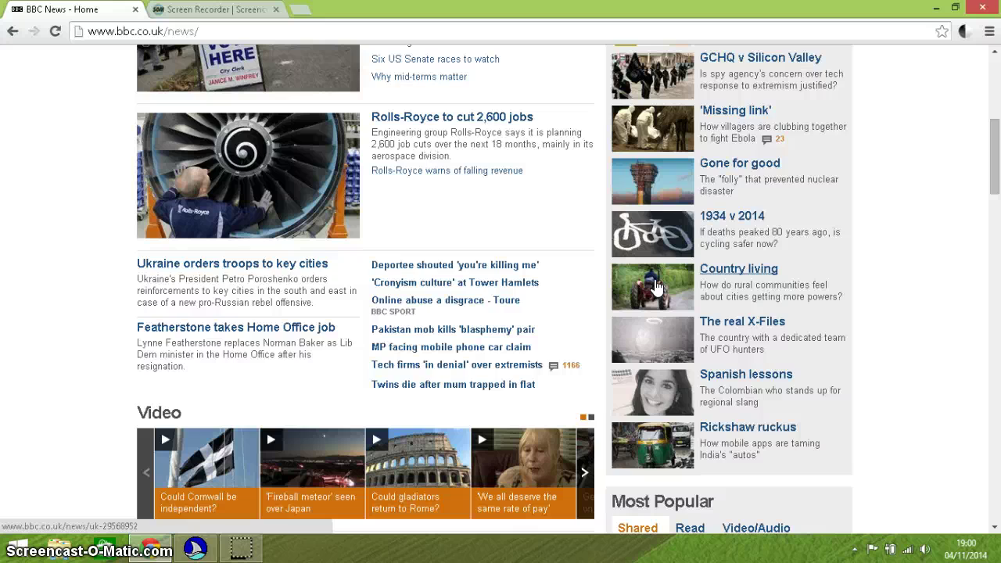
{"action": "scroll", "coordinate": [657, 287], "scroll_direction": "down", "scroll_amount": 10}
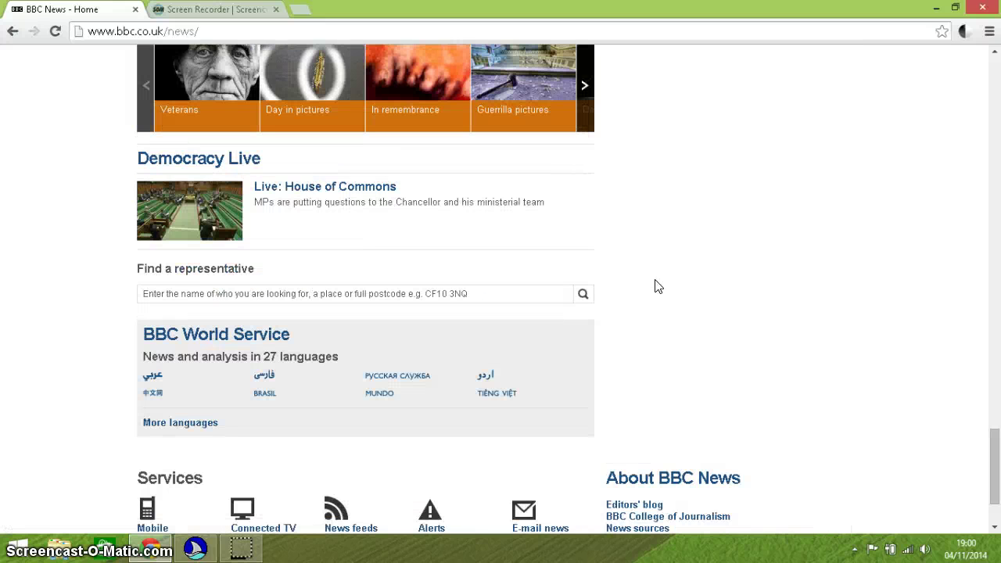
{"action": "mouse_move", "coordinate": [994, 489]}
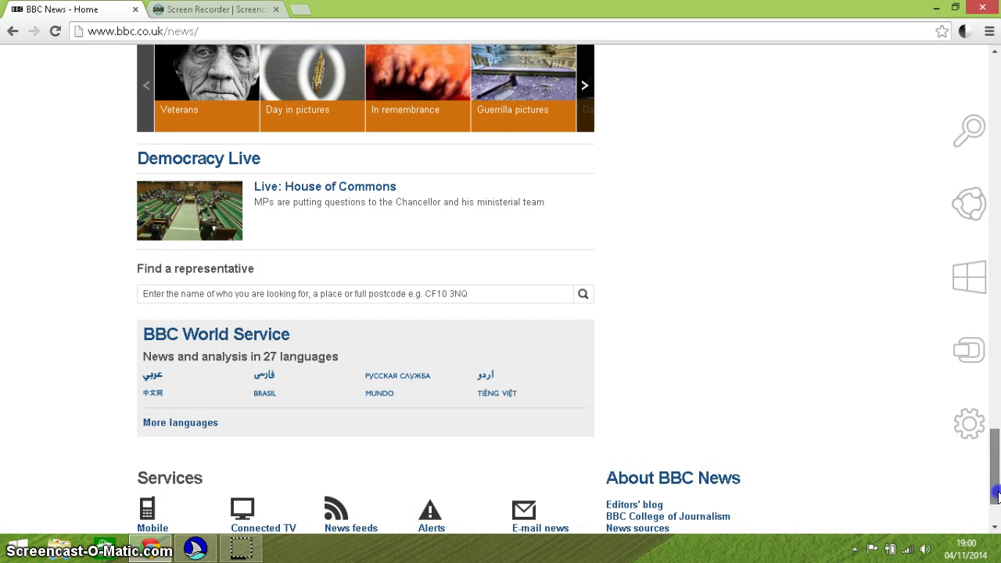
{"action": "left_click_drag", "start_coordinate": [994, 492], "coordinate": [961, 91]}
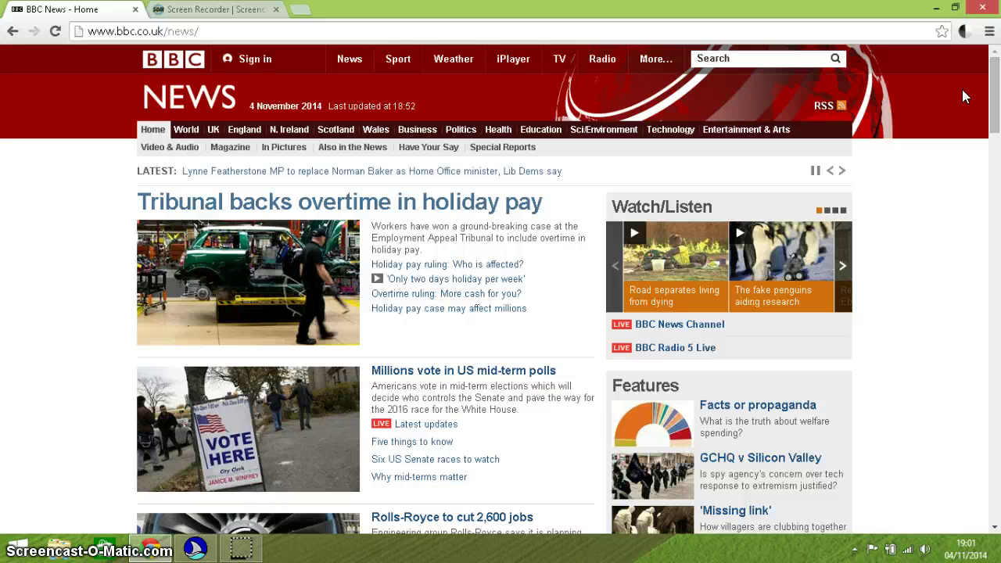
Bring up the JAWS Links List for the BBC News page with Insert+F7
{"action": "key", "text": "Insert+F7"}
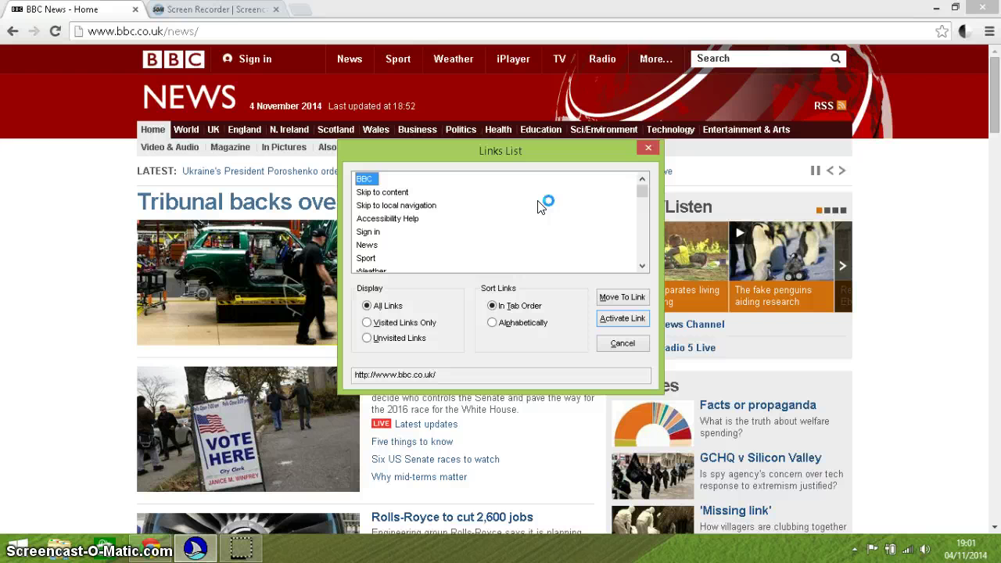
Hear the links from Accessibility Help through Sign in, News, iPlayer, TV and Radio, then close the Links List
{"action": "key", "text": "Down"}
{"action": "key", "text": "Down"}
{"action": "key", "text": "Down"}
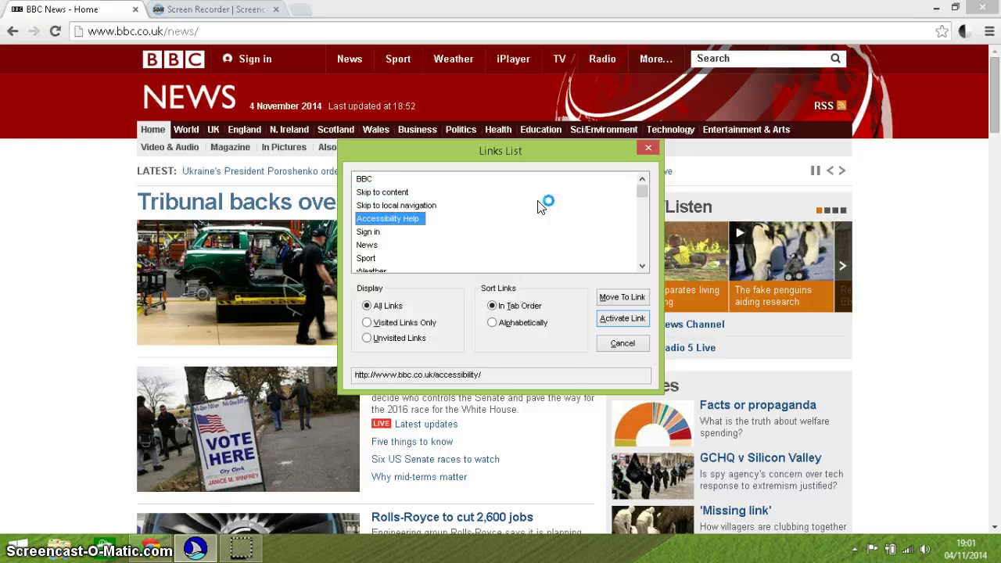
{"action": "key", "text": "Down"}
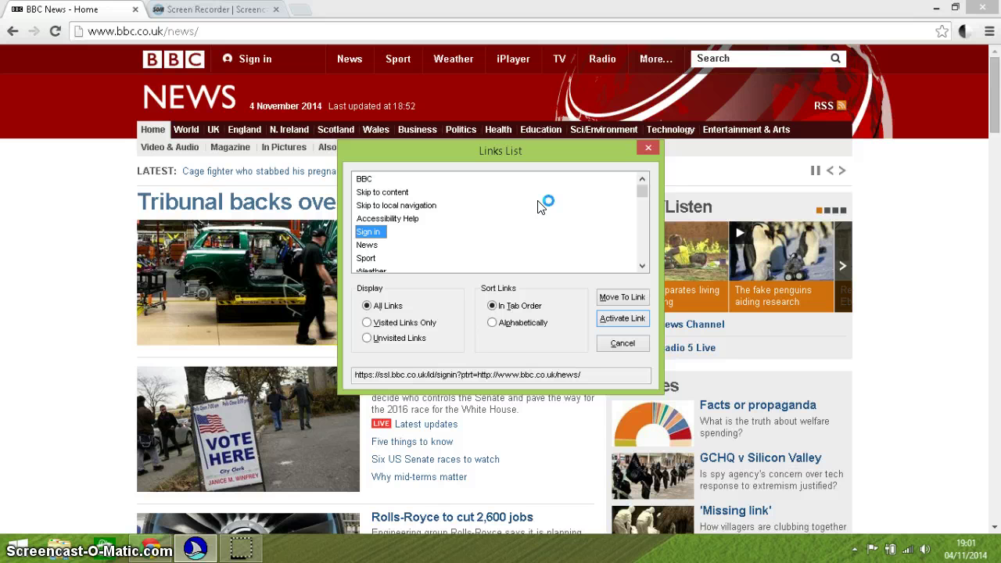
{"action": "key", "text": "Down"}
{"action": "key", "text": "Down"}
{"action": "key", "text": "Down"}
{"action": "key", "text": "Down"}
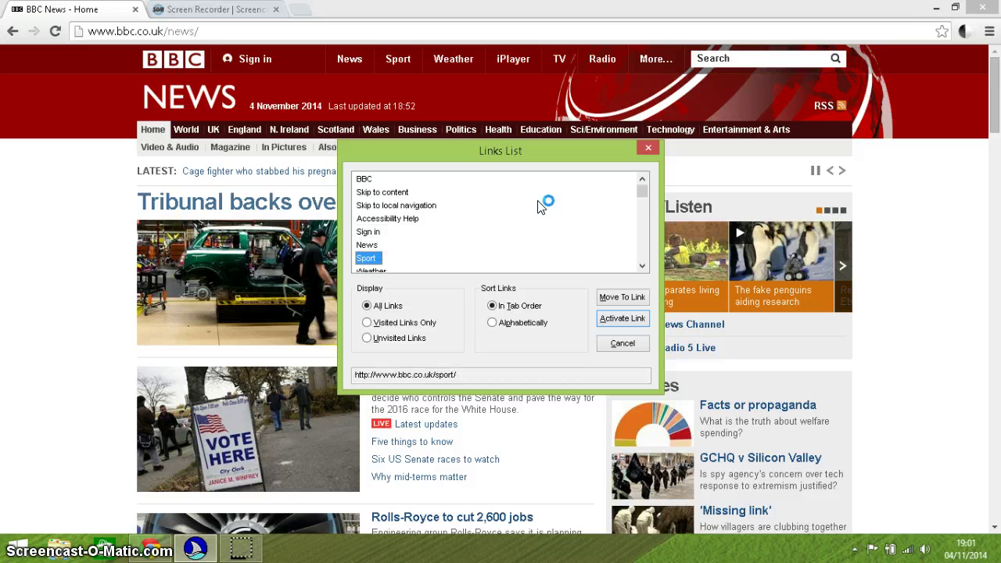
{"action": "key", "text": "Down"}
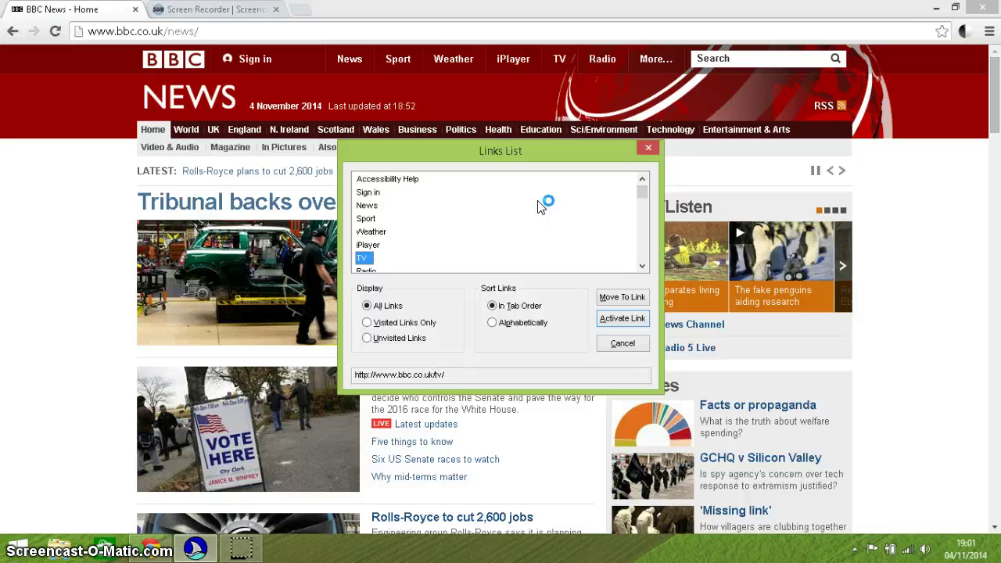
{"action": "key", "text": "Down"}
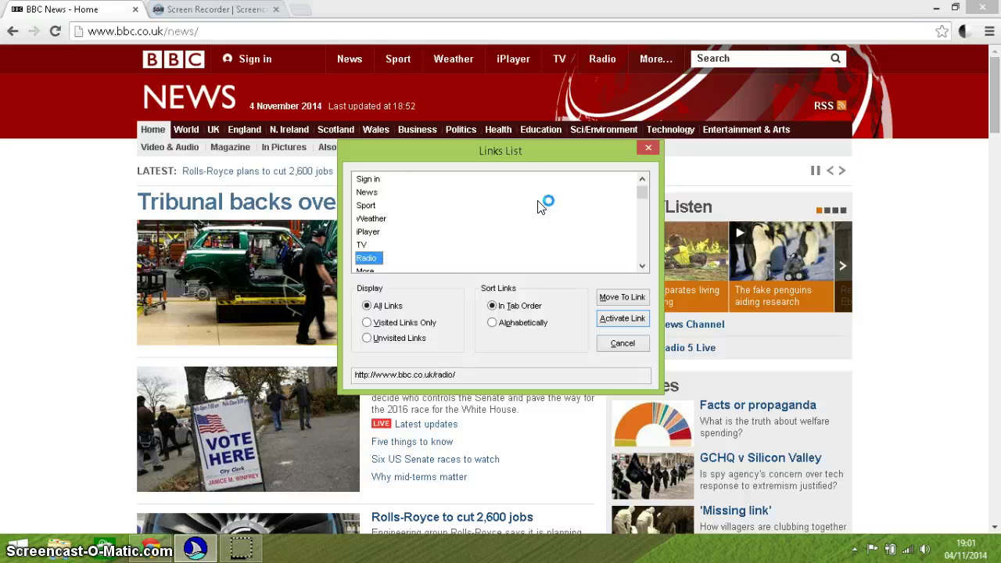
{"action": "key", "text": "Down"}
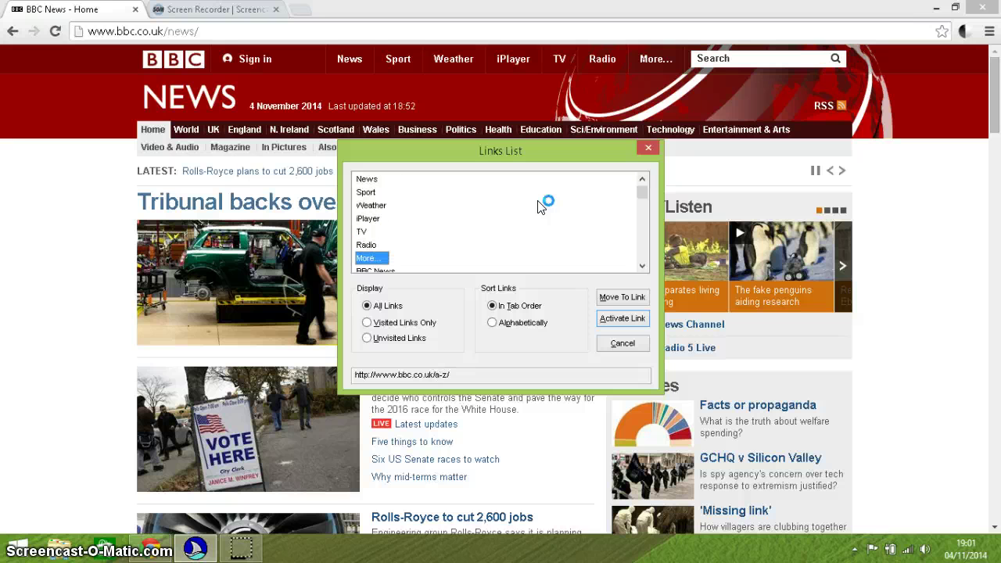
{"action": "left_click", "coordinate": [648, 147]}
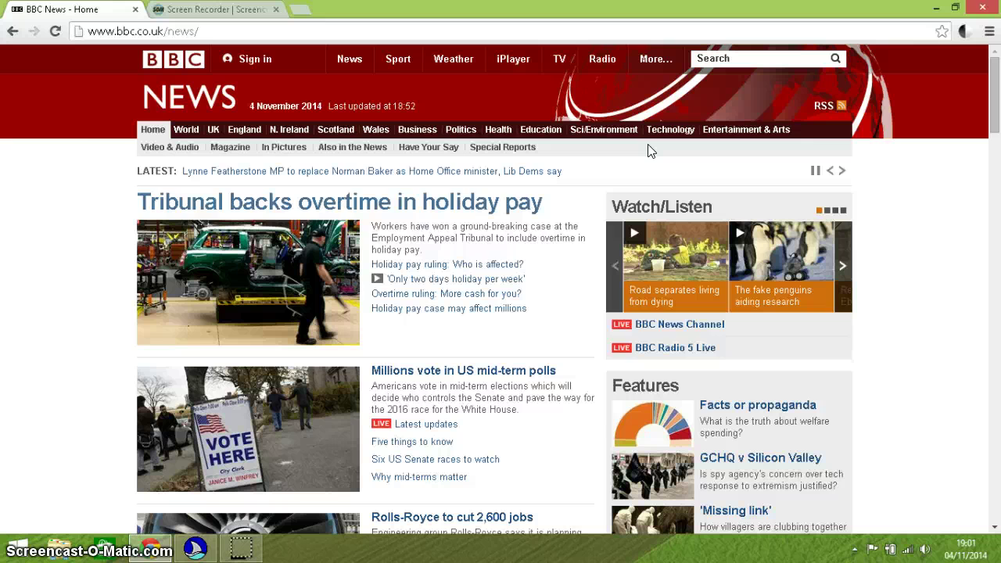
Open the Heading List with Insert+F6 and browse from the dated BBC News heading down to Rolls-Royce jobs
{"action": "key", "text": "Insert+F6"}
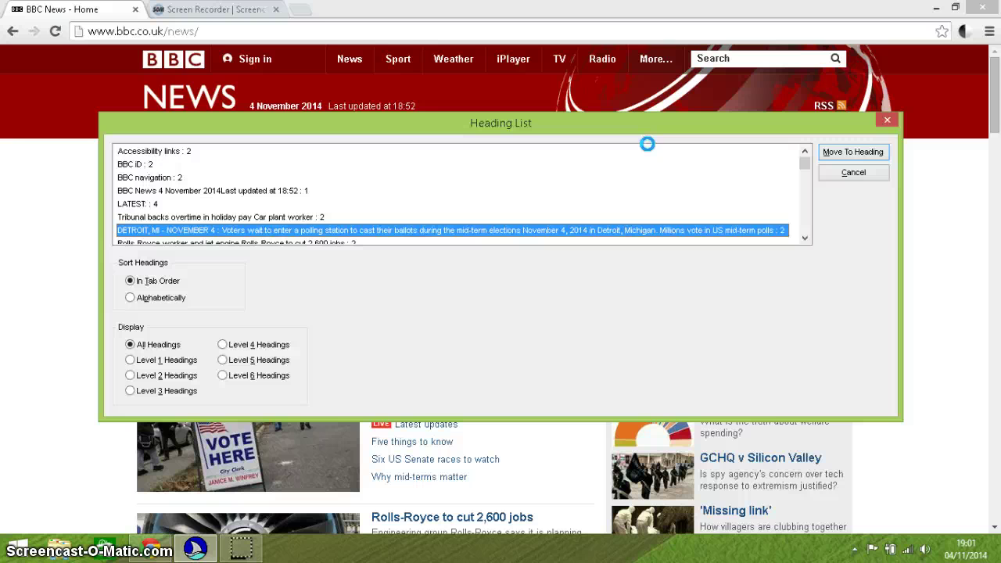
{"action": "key", "text": "Up"}
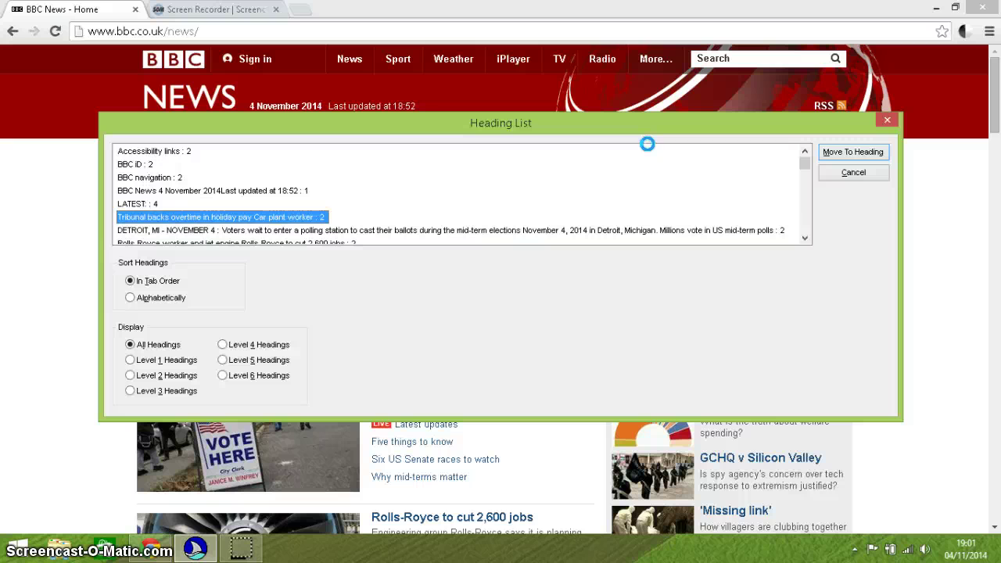
{"action": "key", "text": "Up"}
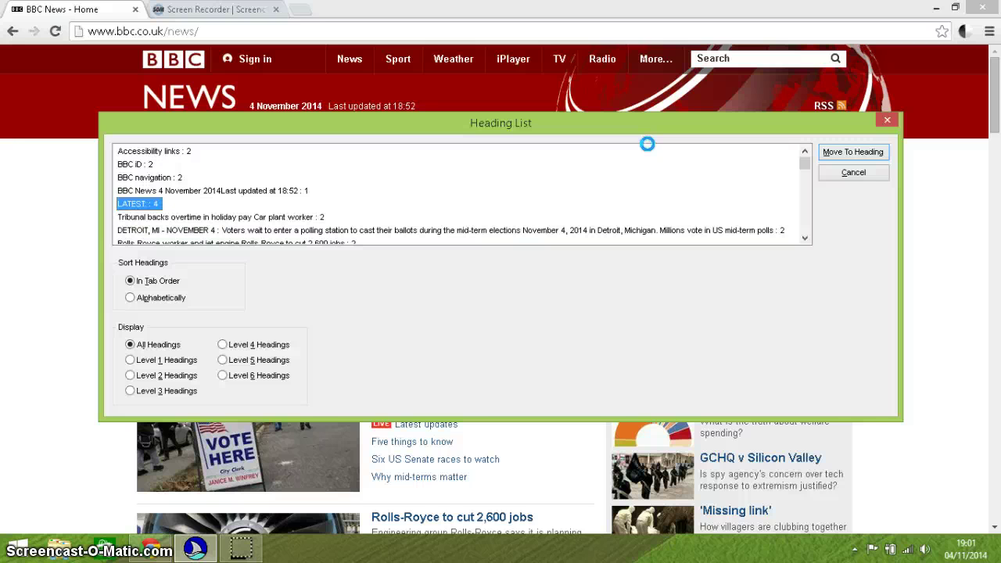
{"action": "key", "text": "Up"}
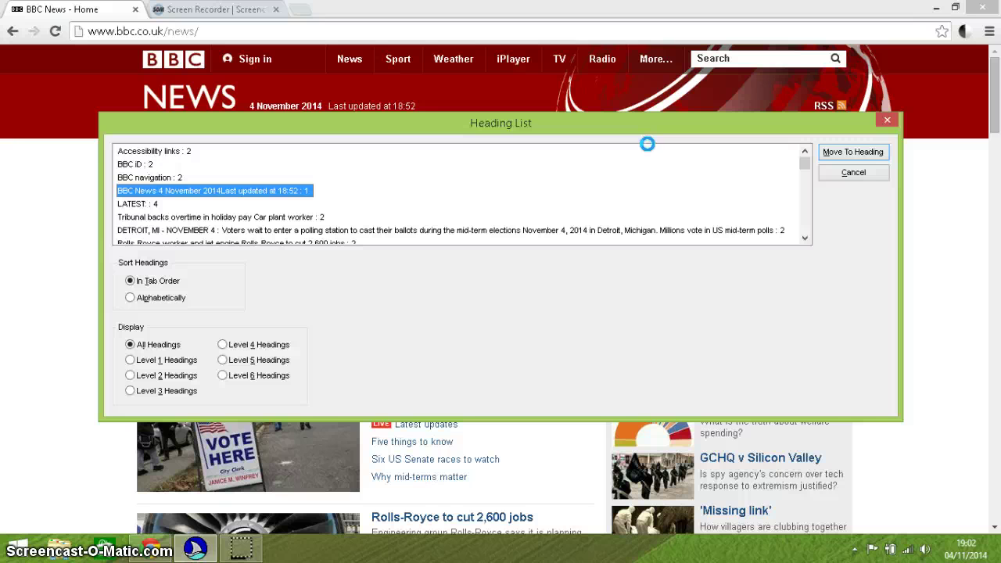
{"action": "key", "text": "Down"}
{"action": "key", "text": "Down"}
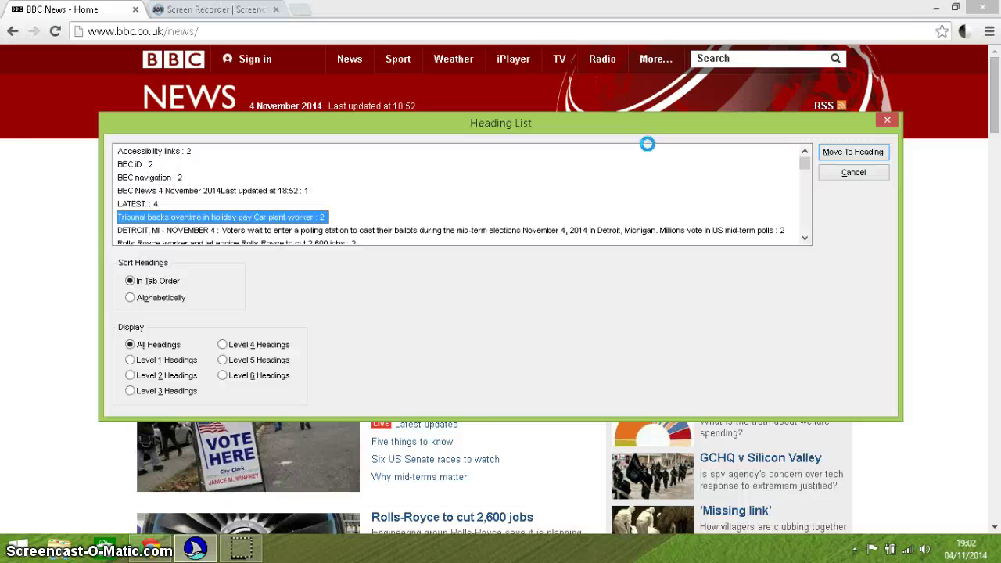
{"action": "key", "text": "Down"}
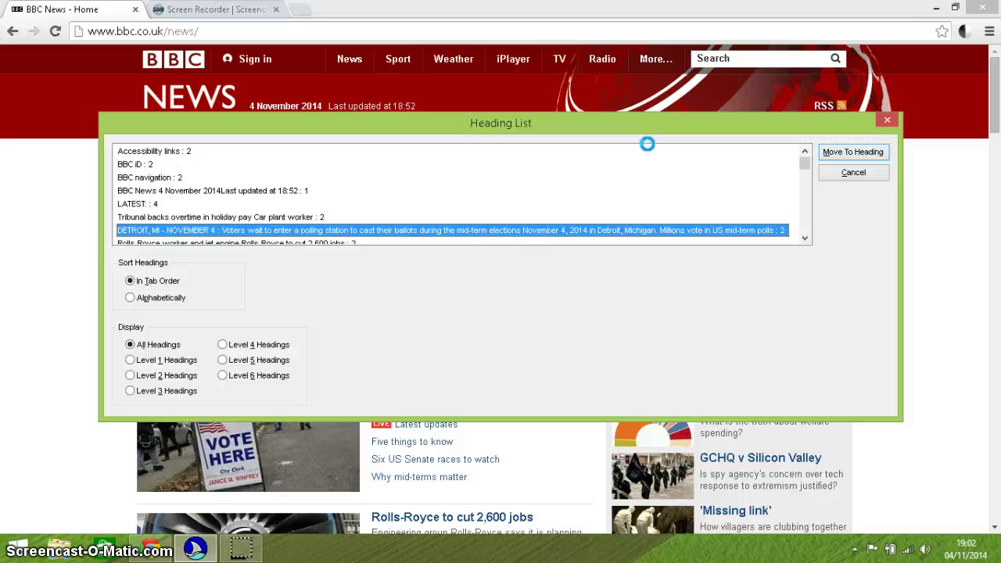
{"action": "key", "text": "Down"}
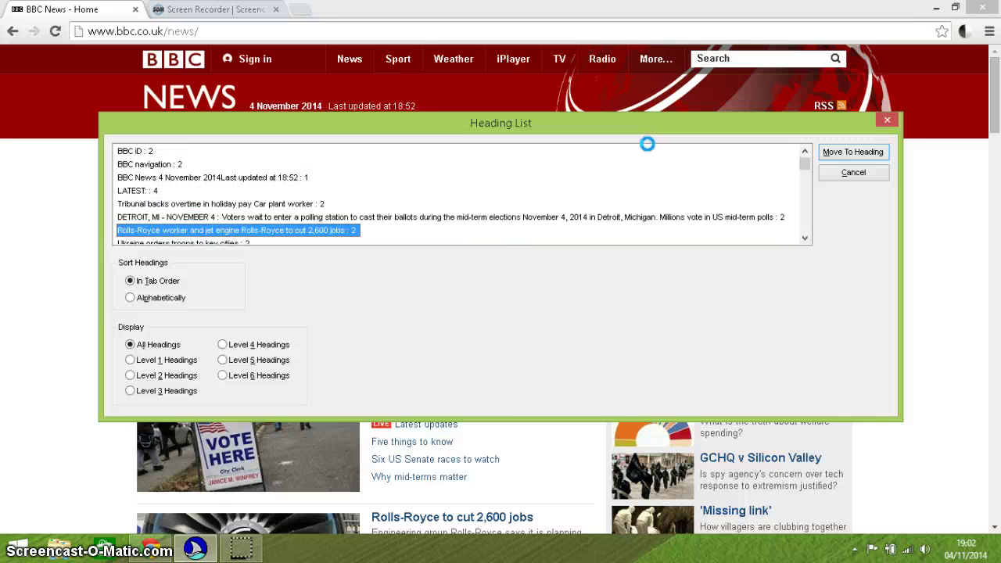